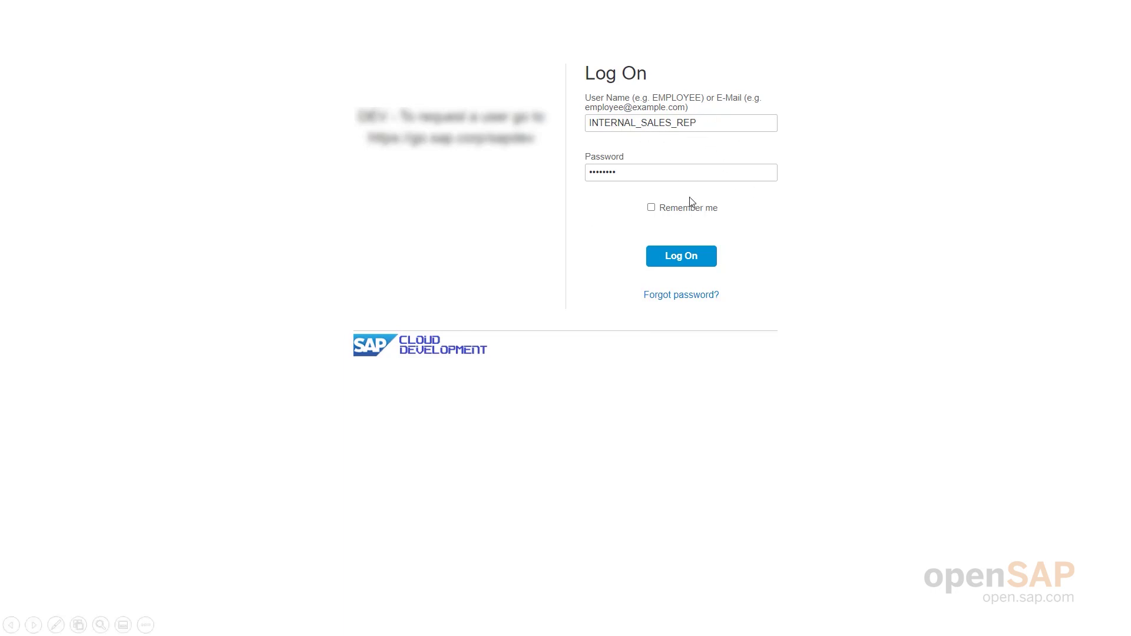
Log on and jump to the Sales Order Monitoring group, where Predicted Delivery Delay shows 1.85K late items
click(690, 260)
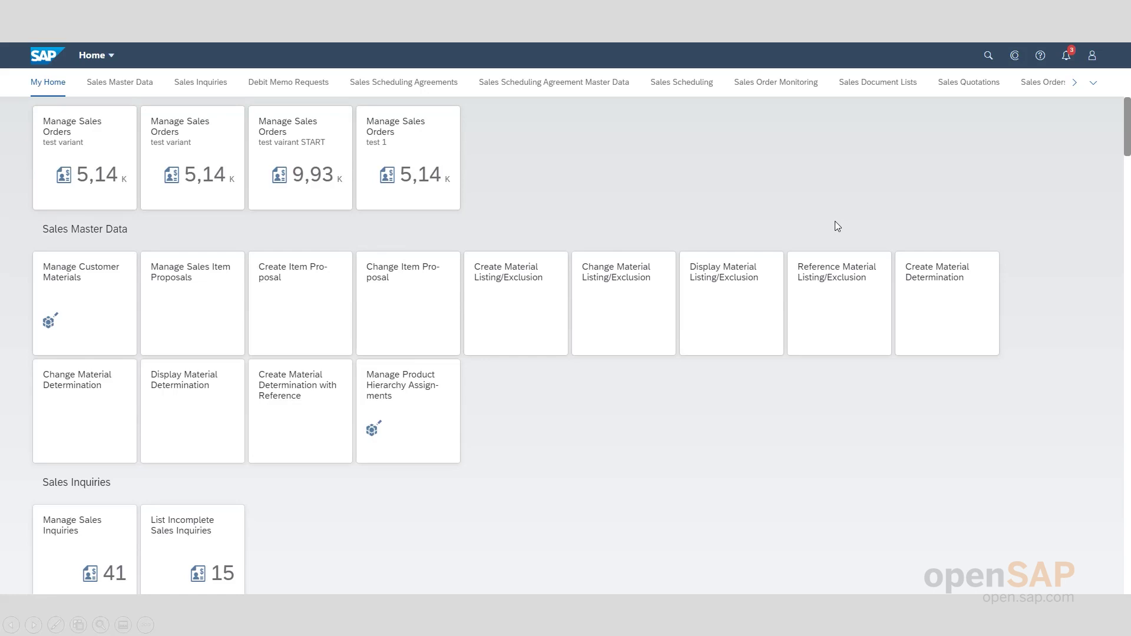
click(1098, 86)
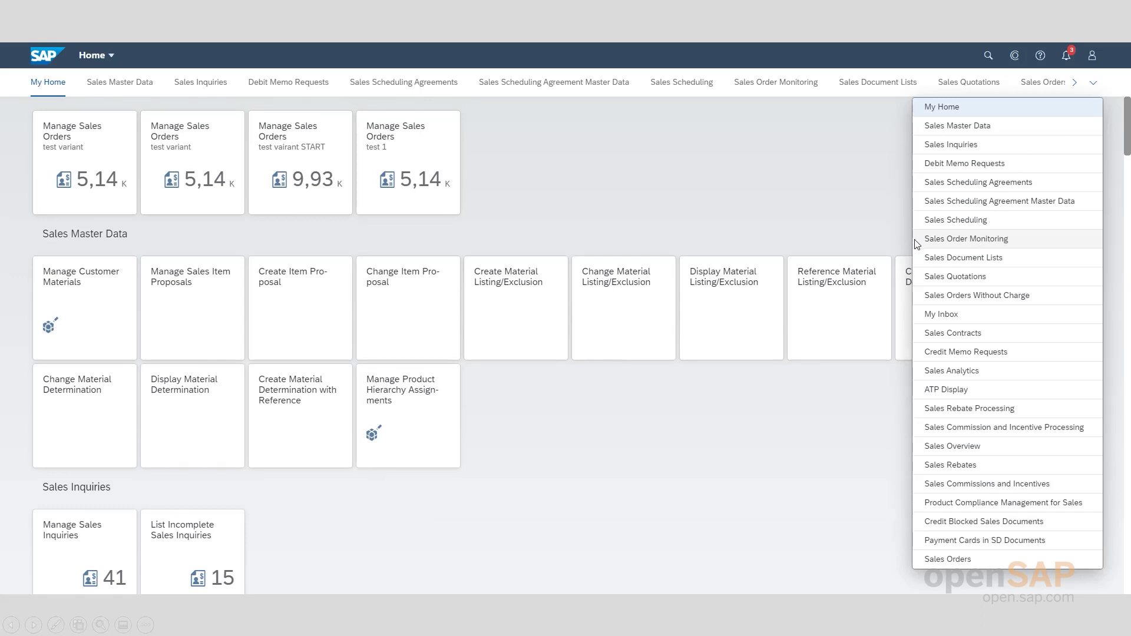
click(986, 240)
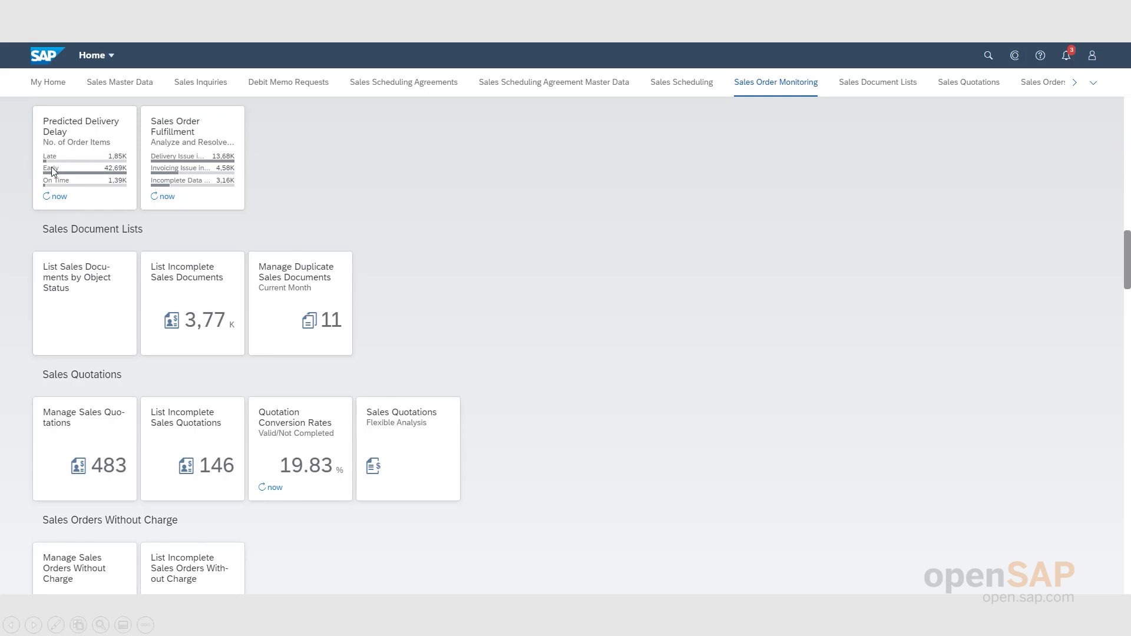
Launch the Predicted Delivery Delay app, charting 3.964 items at Plant 1 DE (1010)
click(87, 156)
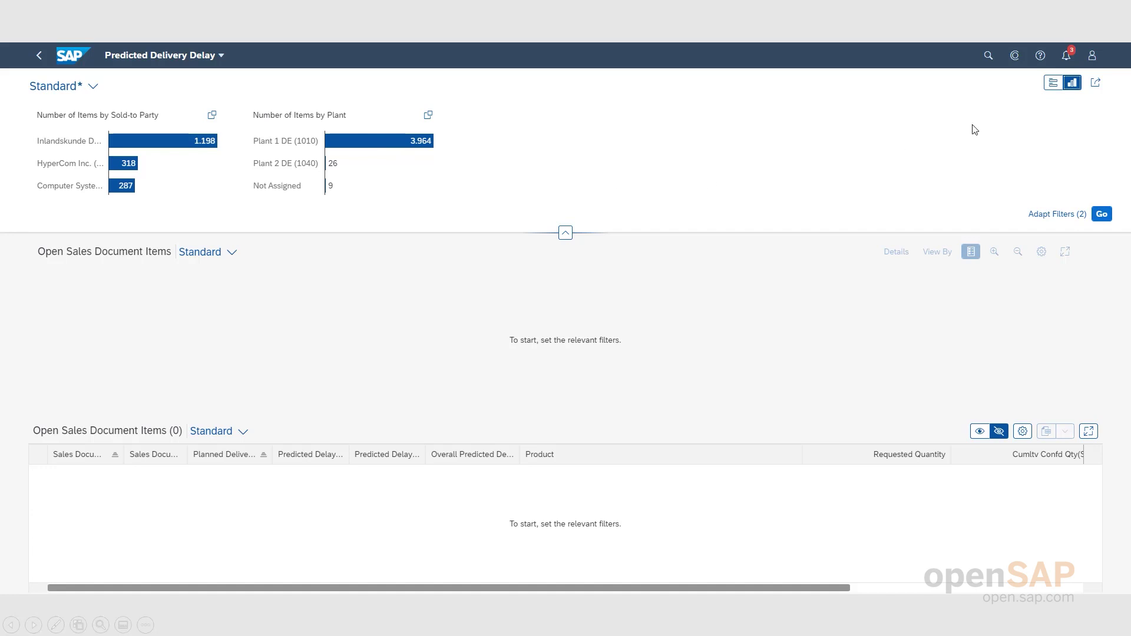
click(1053, 83)
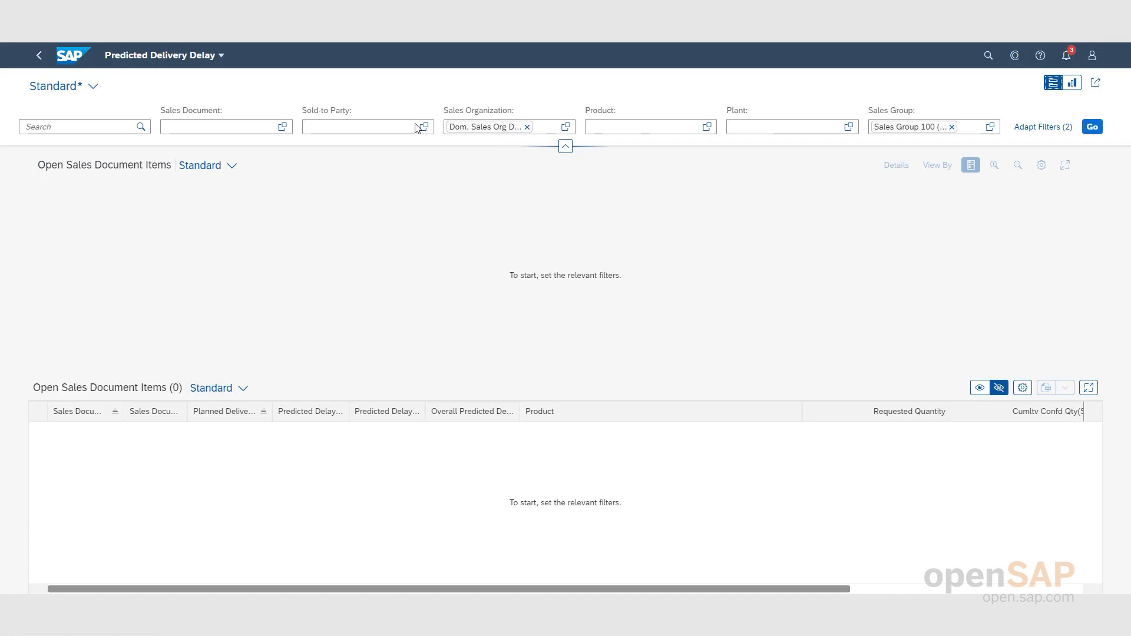
click(1072, 82)
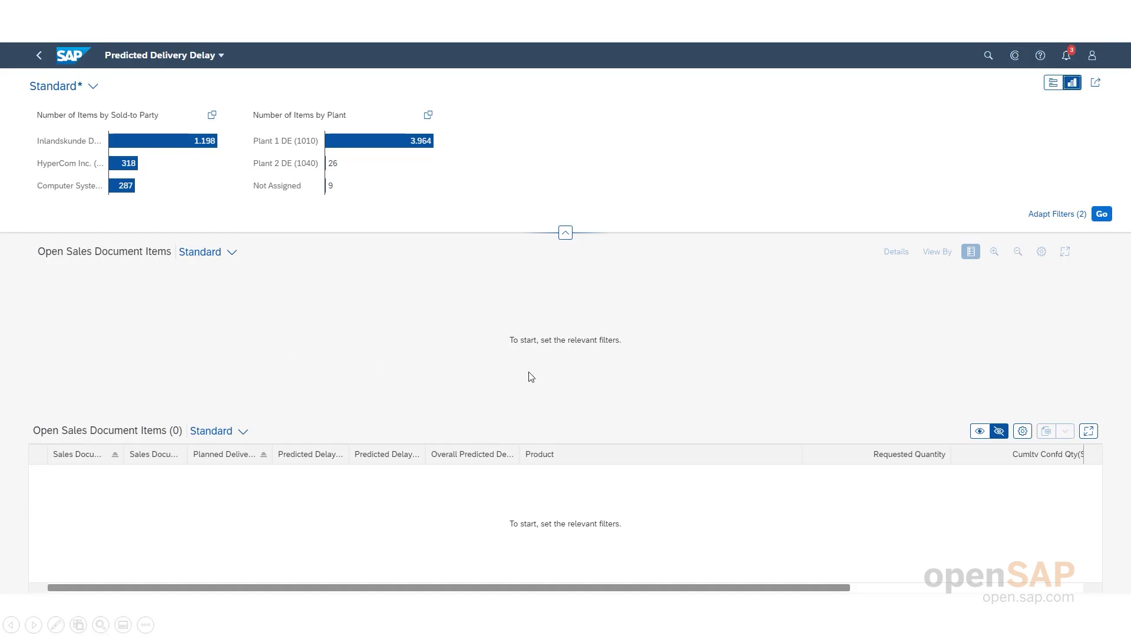
Load the open sales document items with Go, listing 4.014 items
click(1104, 215)
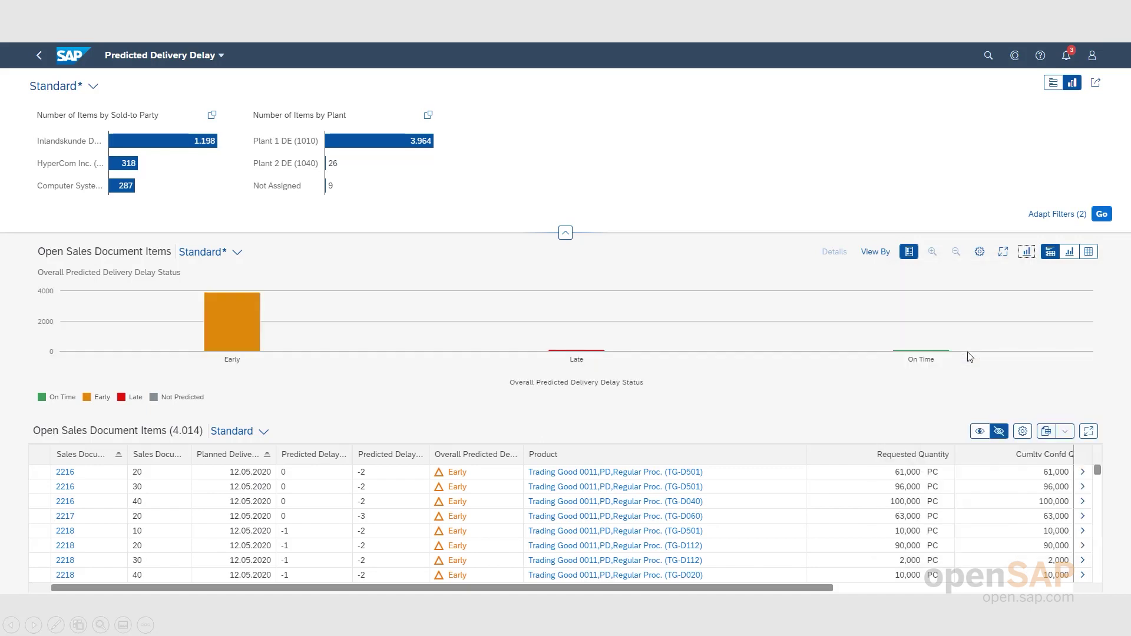
Show delay status as a column chart and filter to the top sold-to party, leaving 1.198 items
key(Down)
key(Return)
click(121, 142)
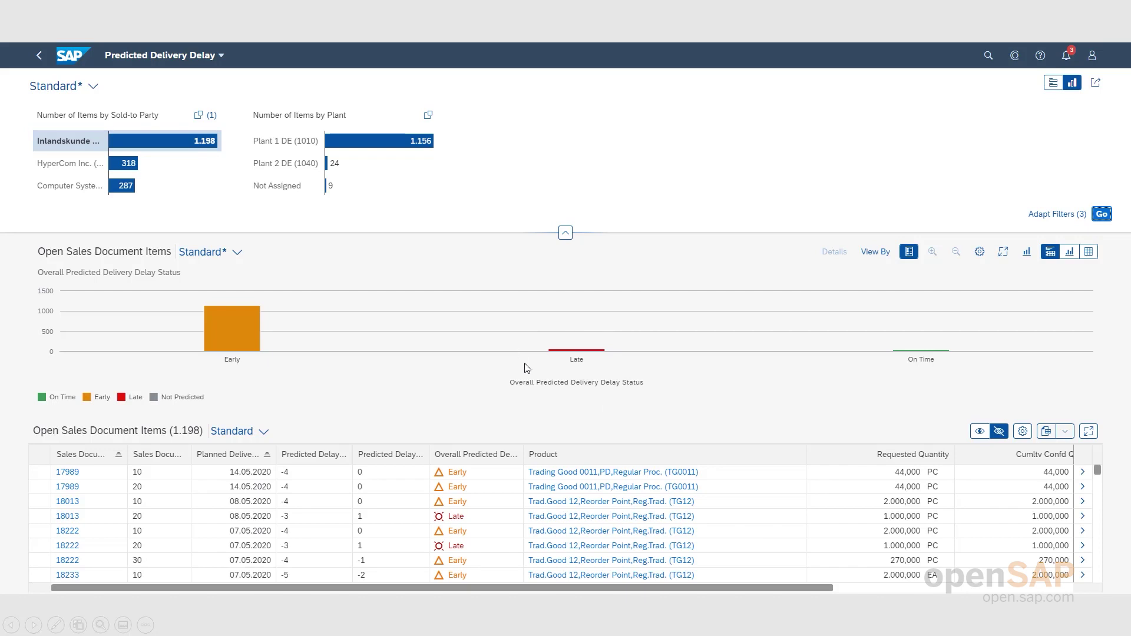
Filter the table by the Late delay status column, leaving 58 items
click(576, 350)
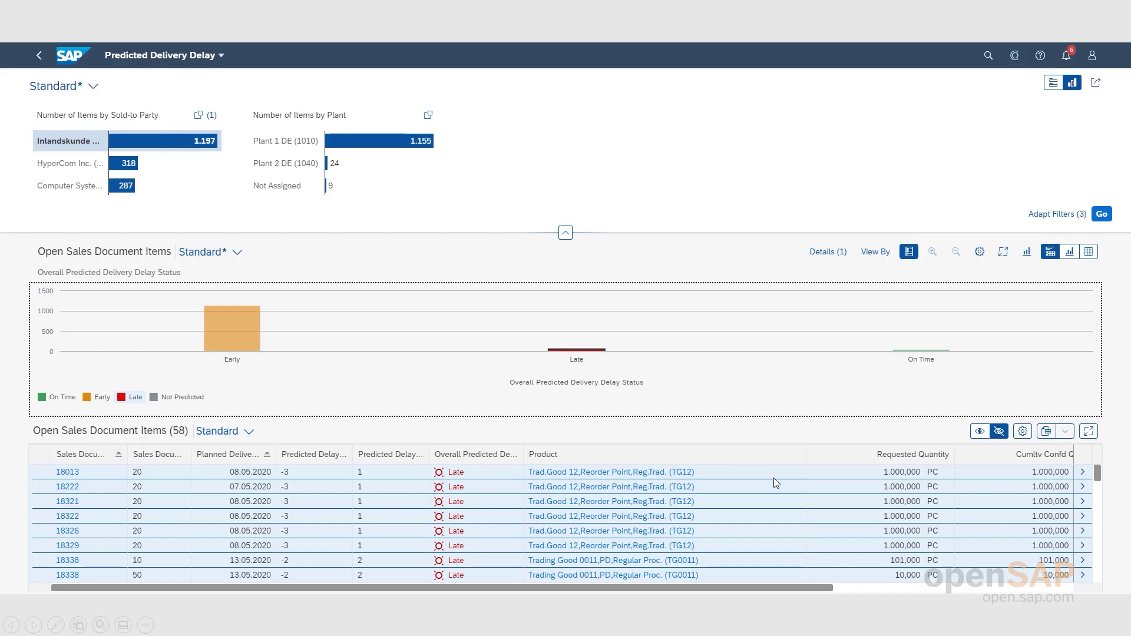
Open Track Sales Order Details for the first late item to see its fulfillment flow
click(1082, 475)
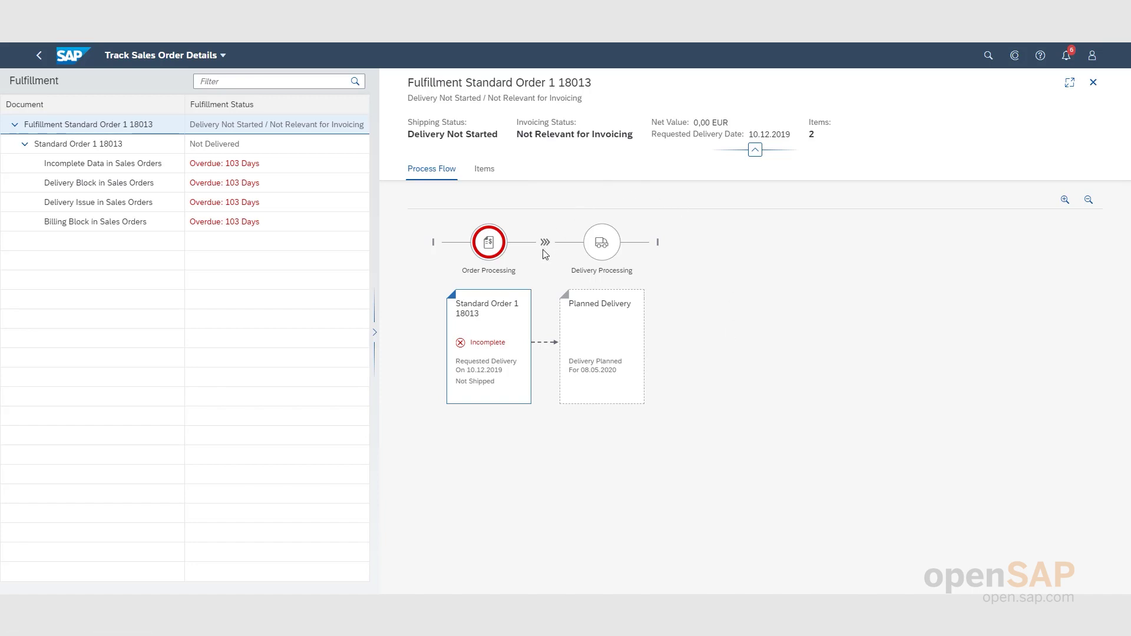
Select Delivery Issue in Sales Orders and bring up the Items with Delivery Issue table
click(126, 204)
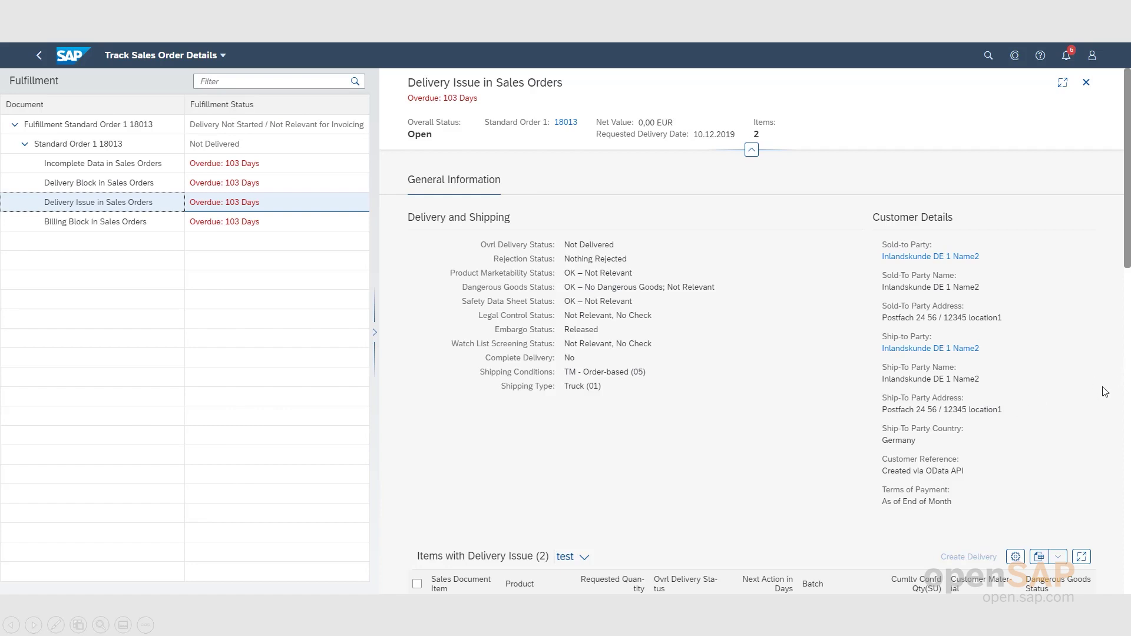
scroll(1125, 392, down, 5)
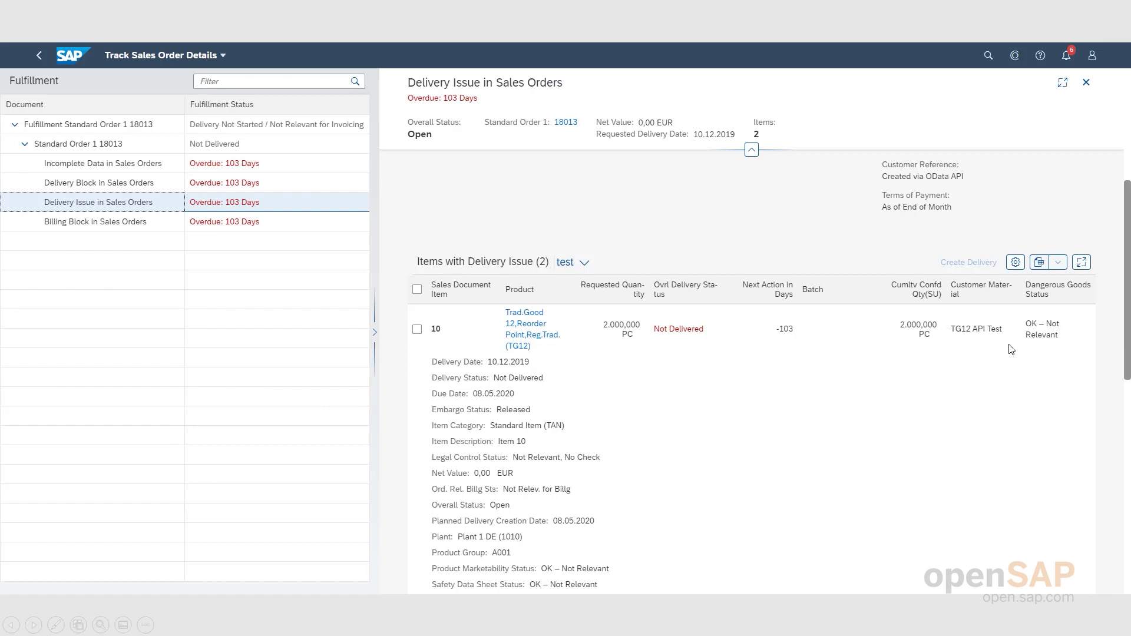
Add the Predicted Delay of Delivery Creation and Delivery Processing columns to the items table
click(1016, 262)
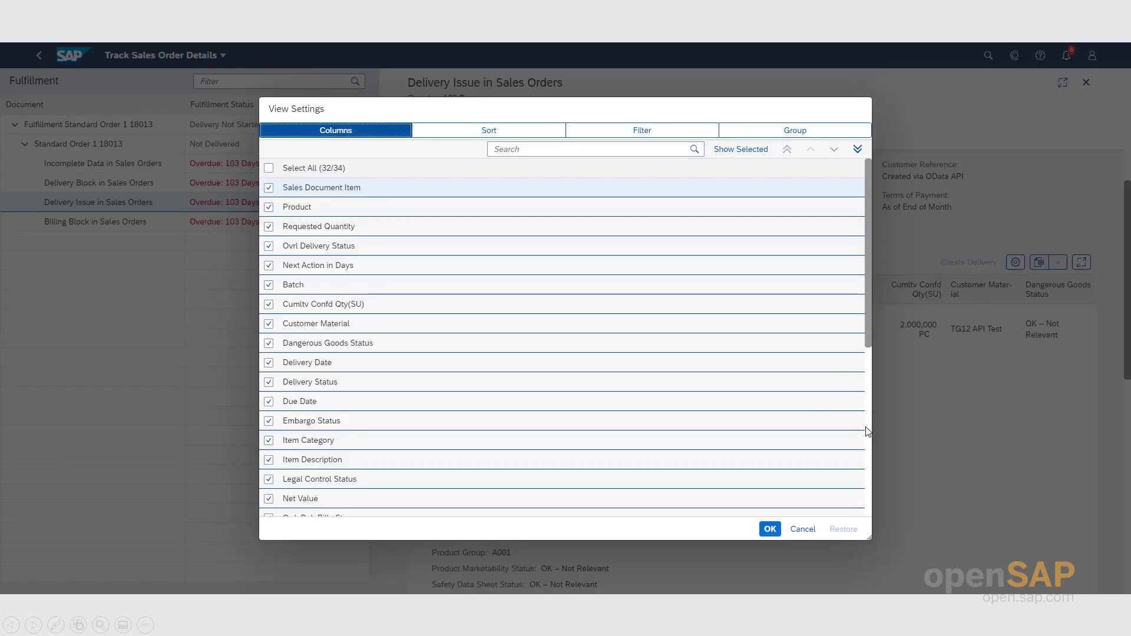
scroll(865, 427, down, 10)
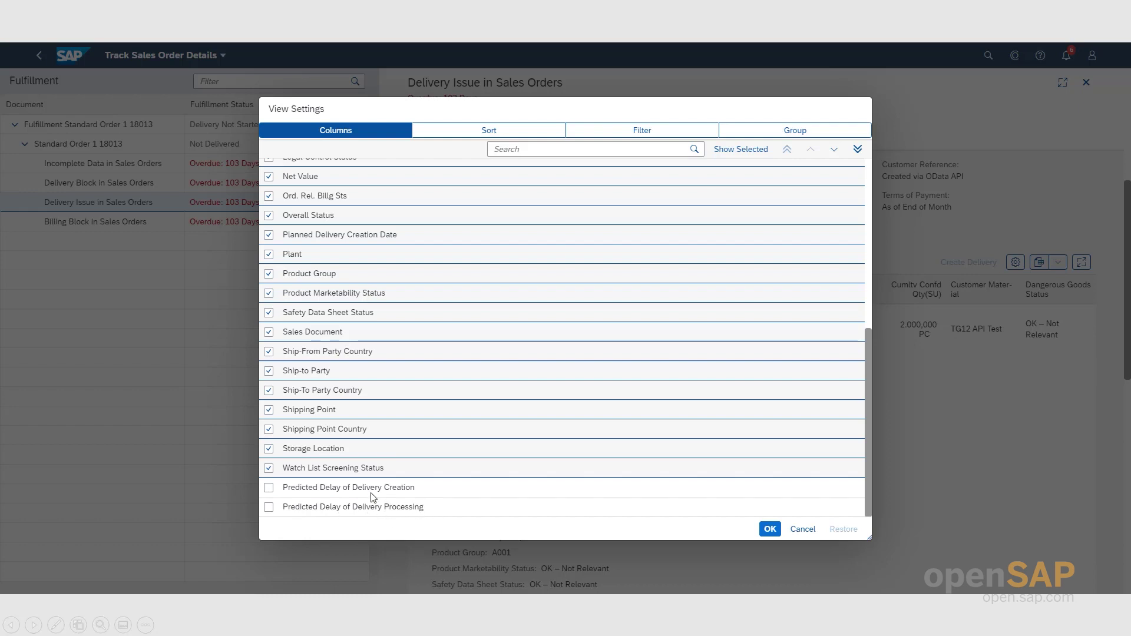
click(337, 488)
click(335, 507)
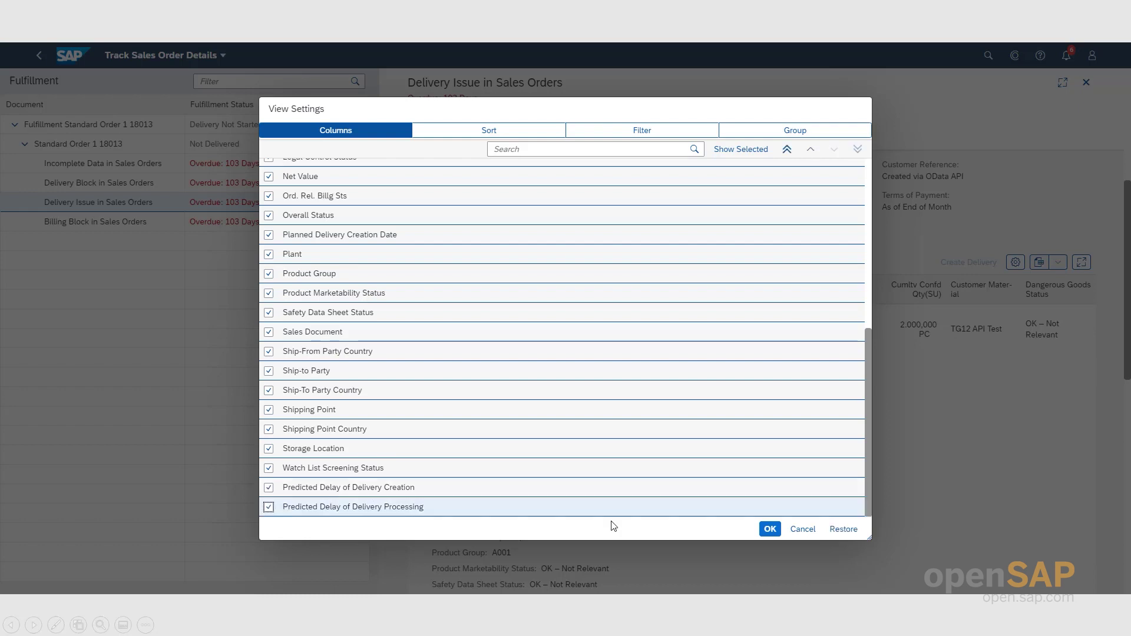
click(775, 530)
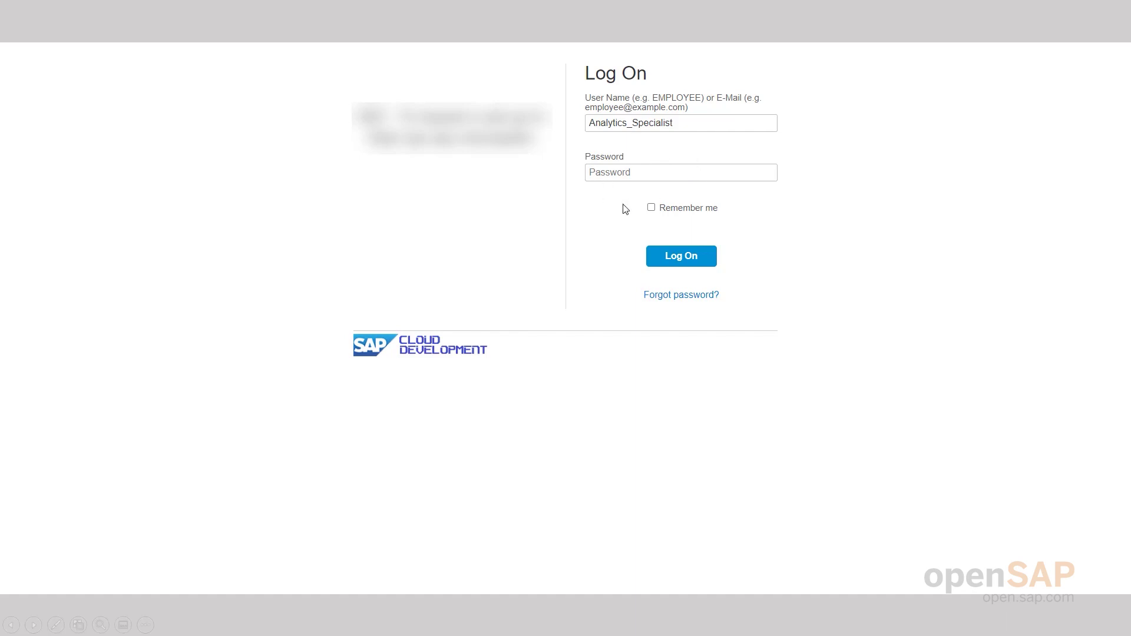
Log on as the analytics specialist, reaching the Project Control – Financials home page
click(682, 257)
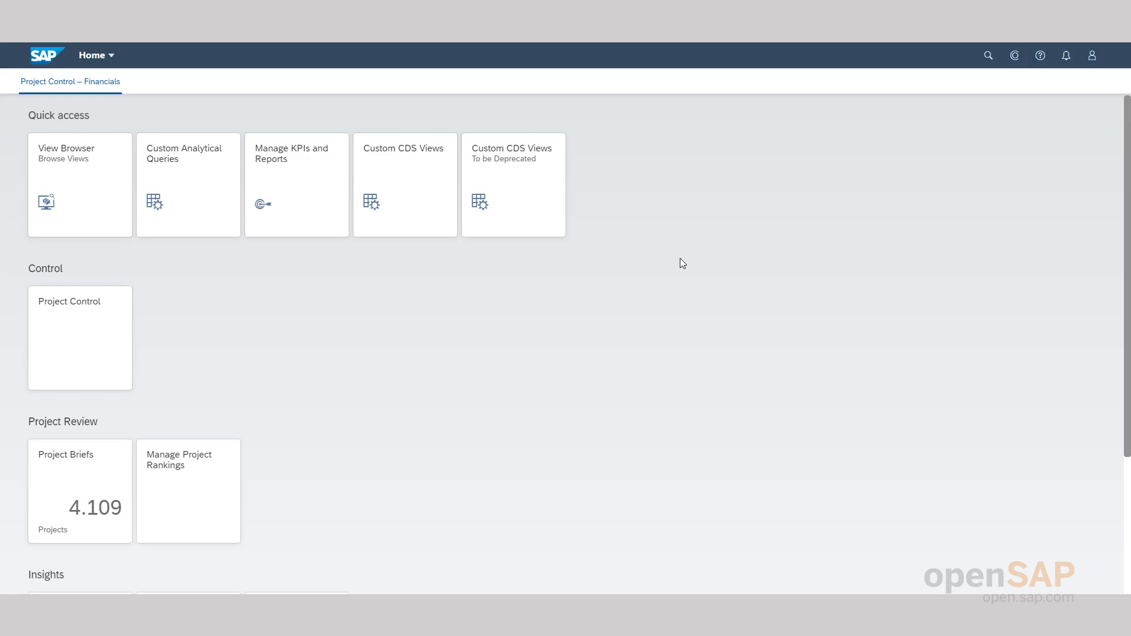
Bring up All My Apps from the Home dropdown to browse the Analytics - Predictive Models catalog
click(101, 61)
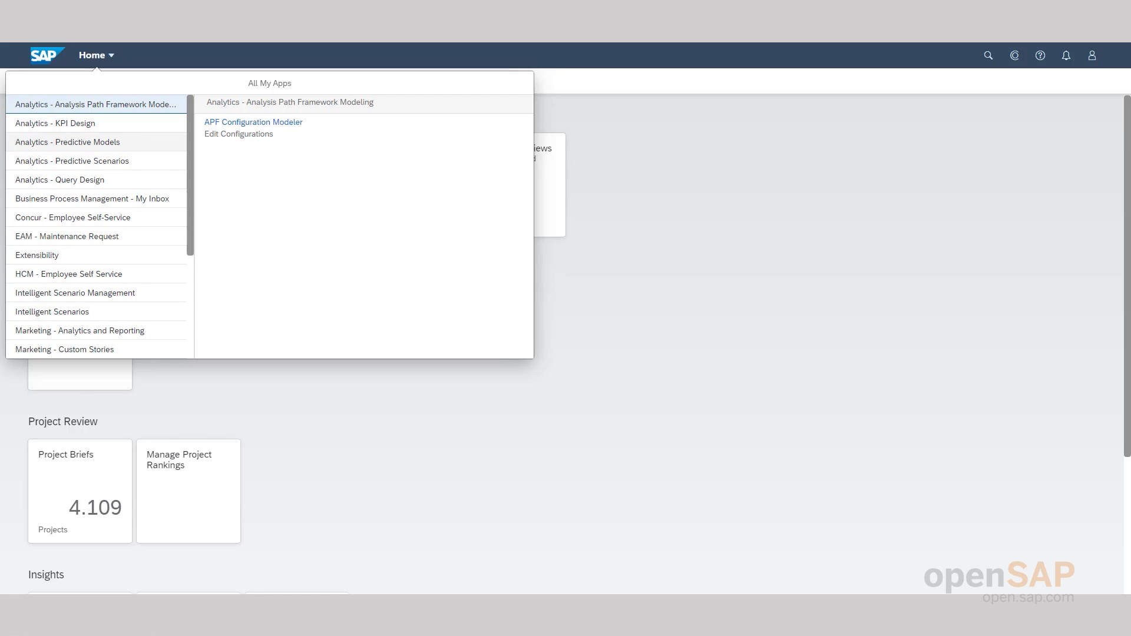
Open the Predictive Models app from the Analytics - Predictive Models group to list all 22 scenarios
click(74, 147)
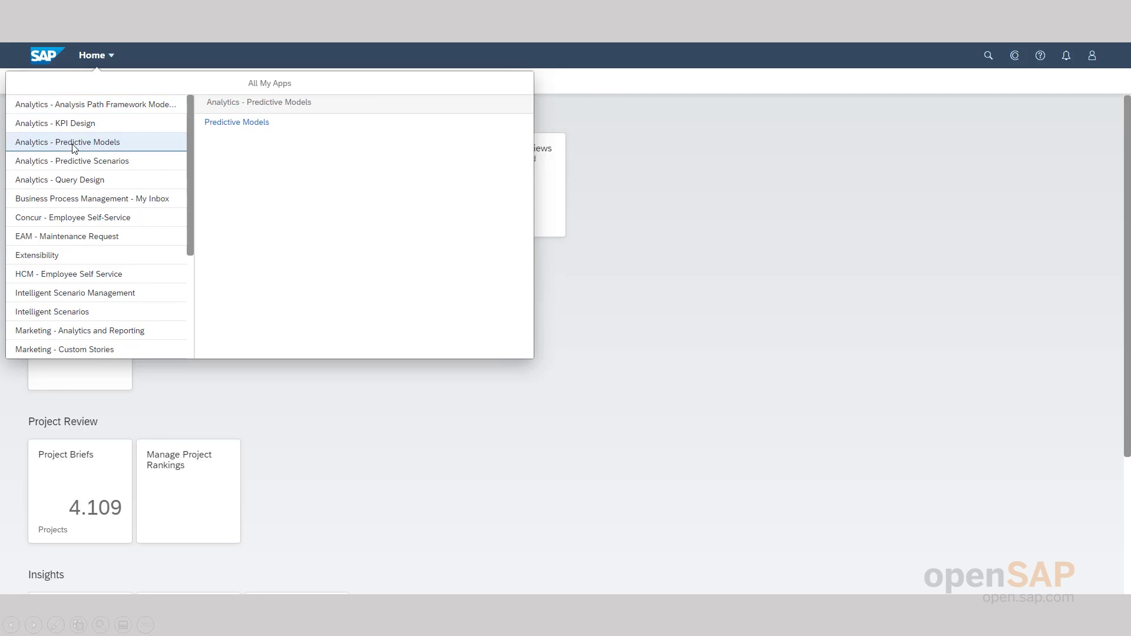
click(242, 124)
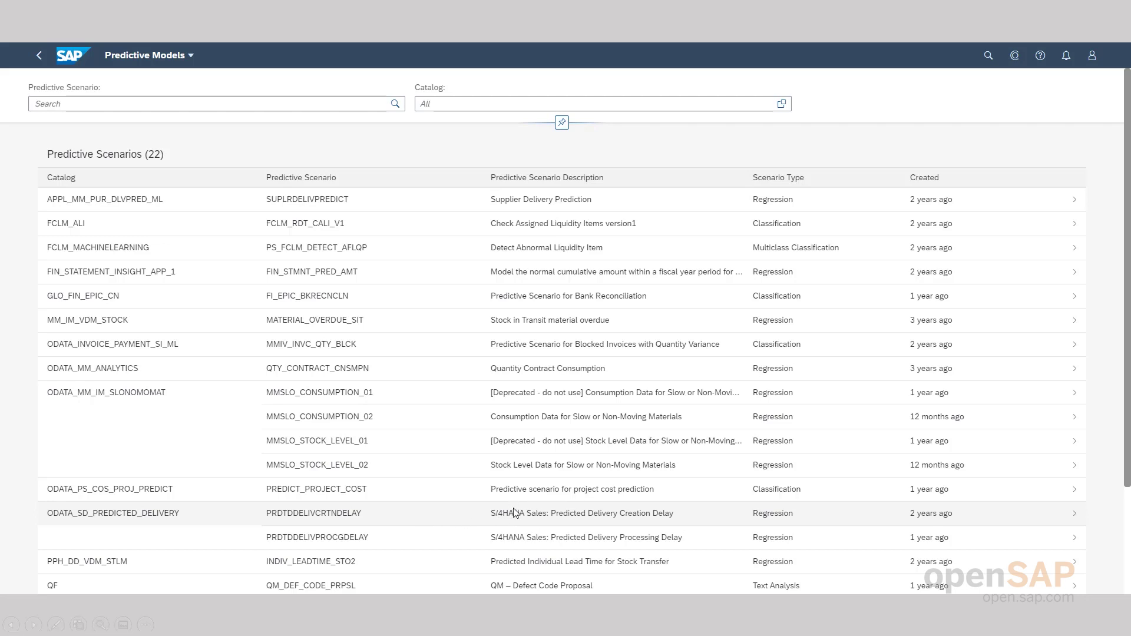
Open the PRDTDDELIVCRTNDELAY scenario and select its Delivery Creation Delay model
click(528, 518)
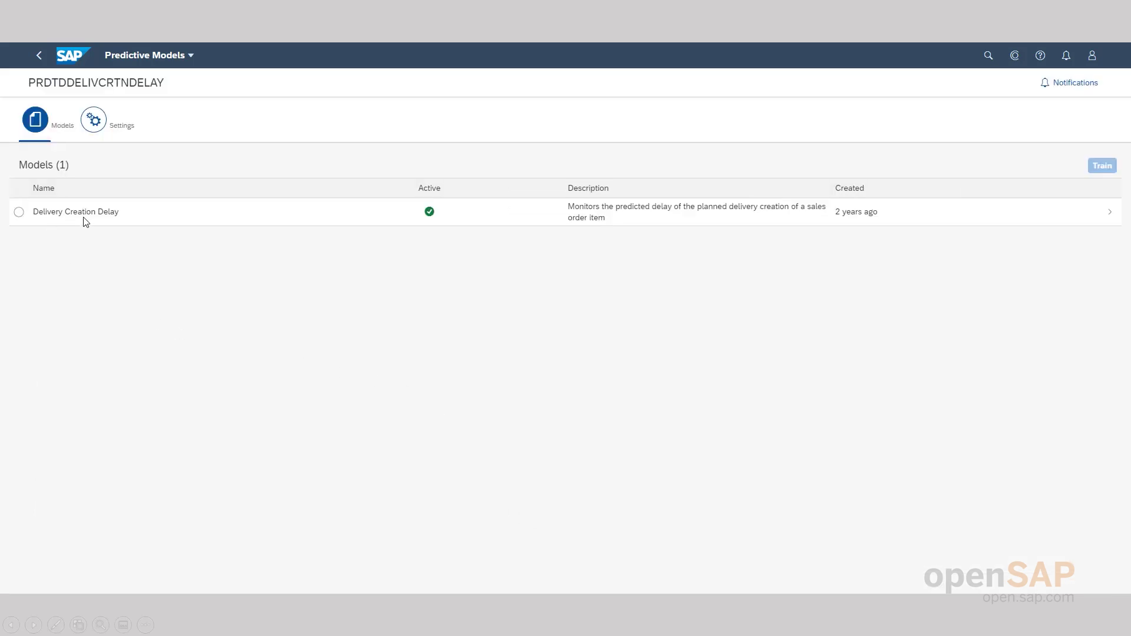
click(20, 213)
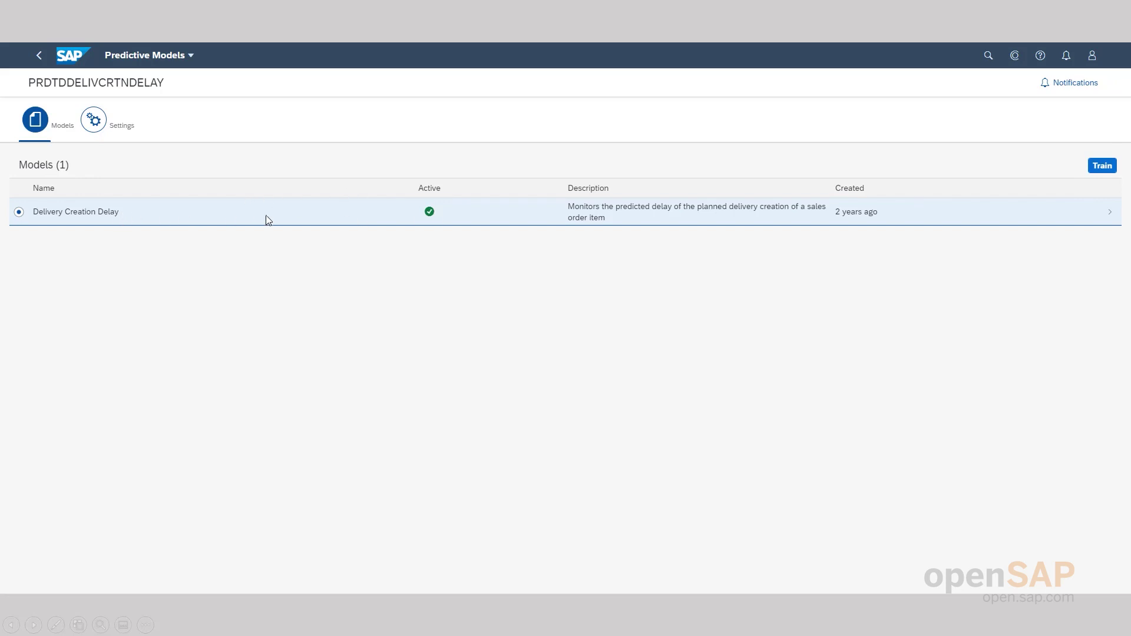
Open the Delivery Creation Delay model's versions to begin training a new one
click(1108, 214)
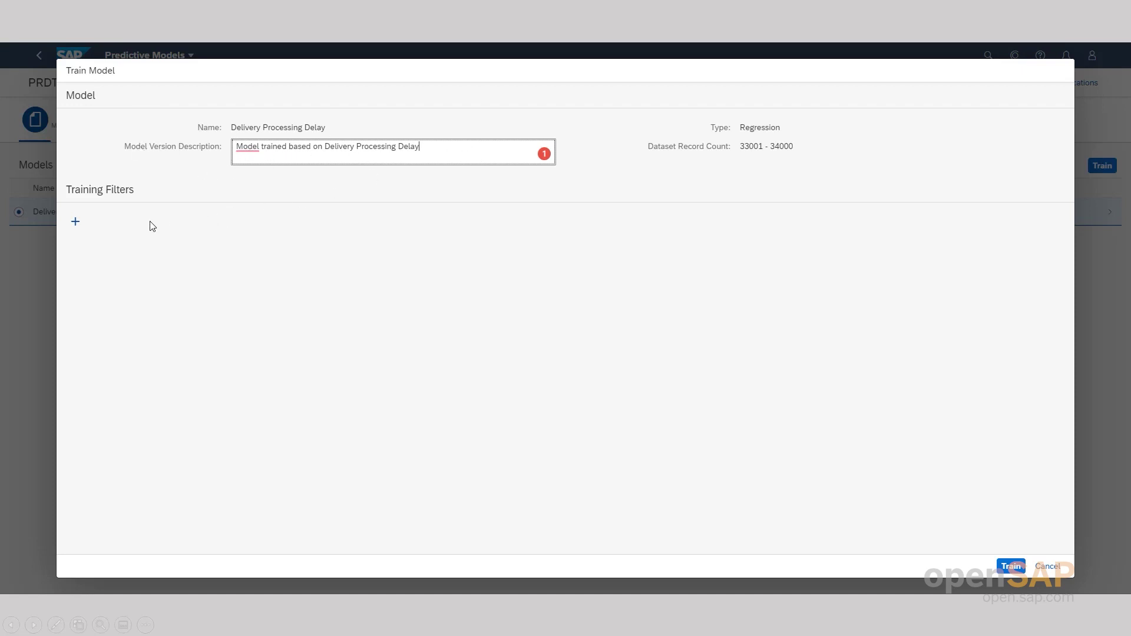
Add a training filter so ORDERQUANTITY is between 100 (low) and 120 (high)
click(75, 222)
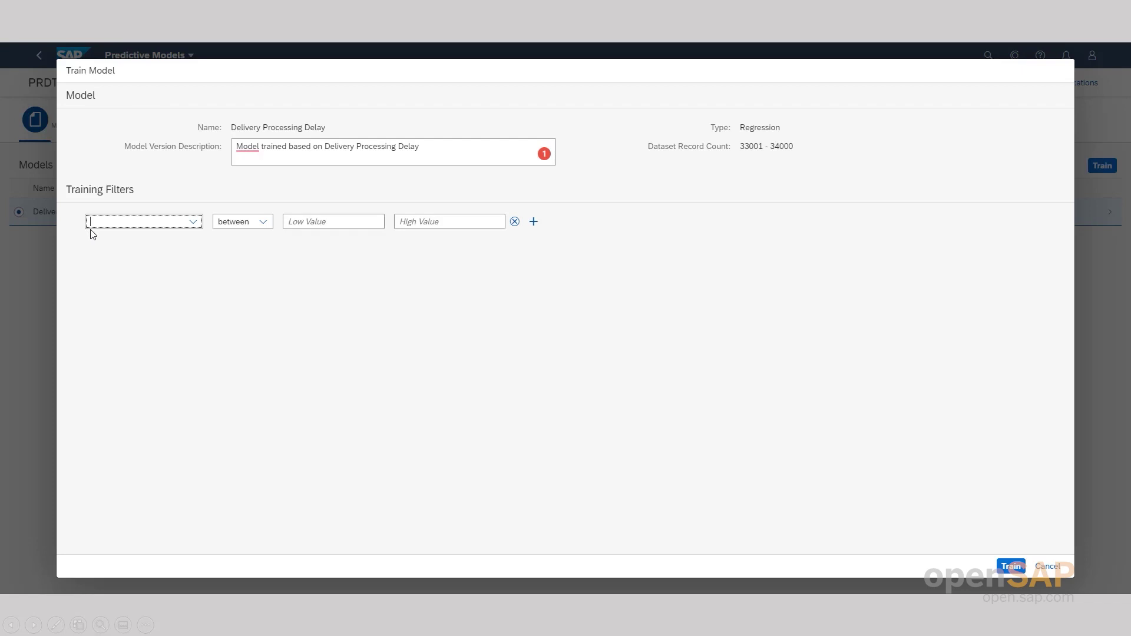
click(194, 224)
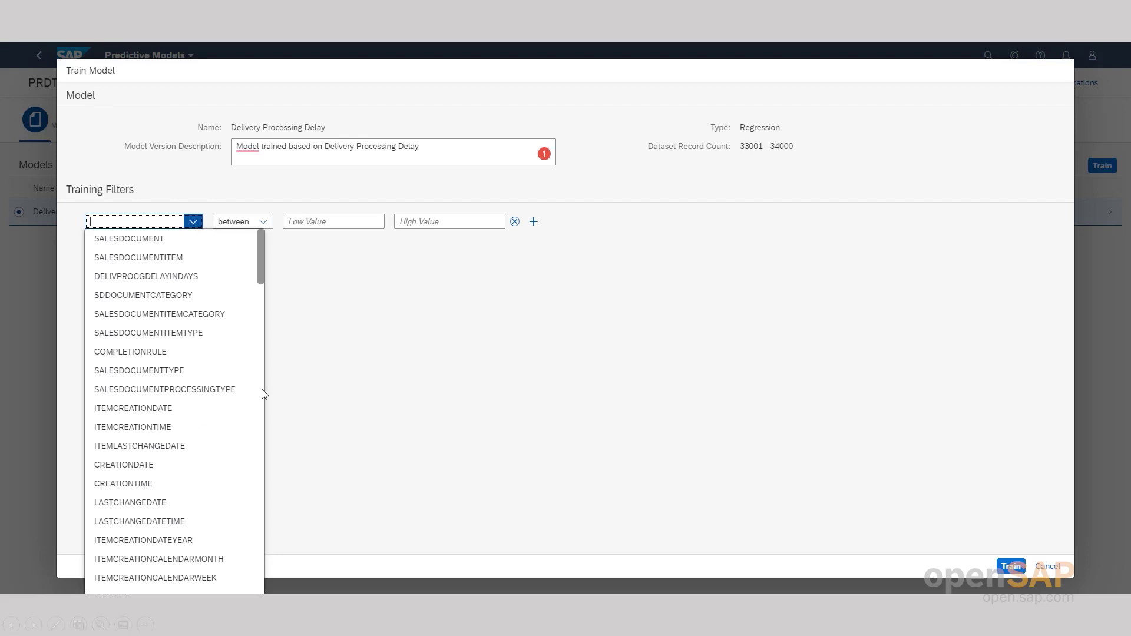
scroll(263, 419, down, 5)
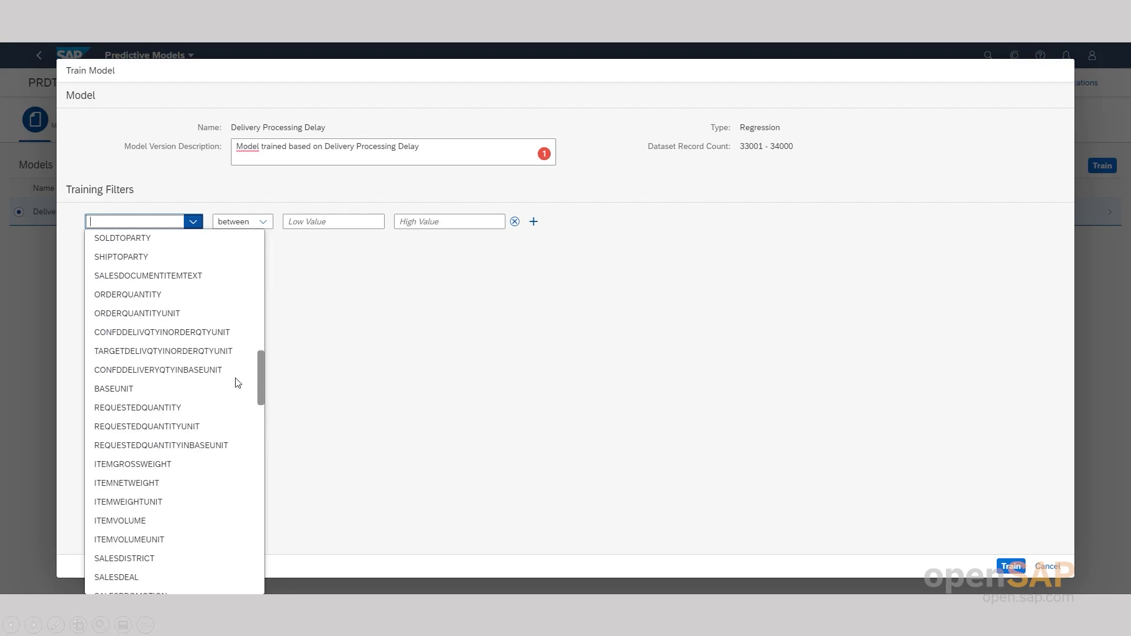
click(134, 301)
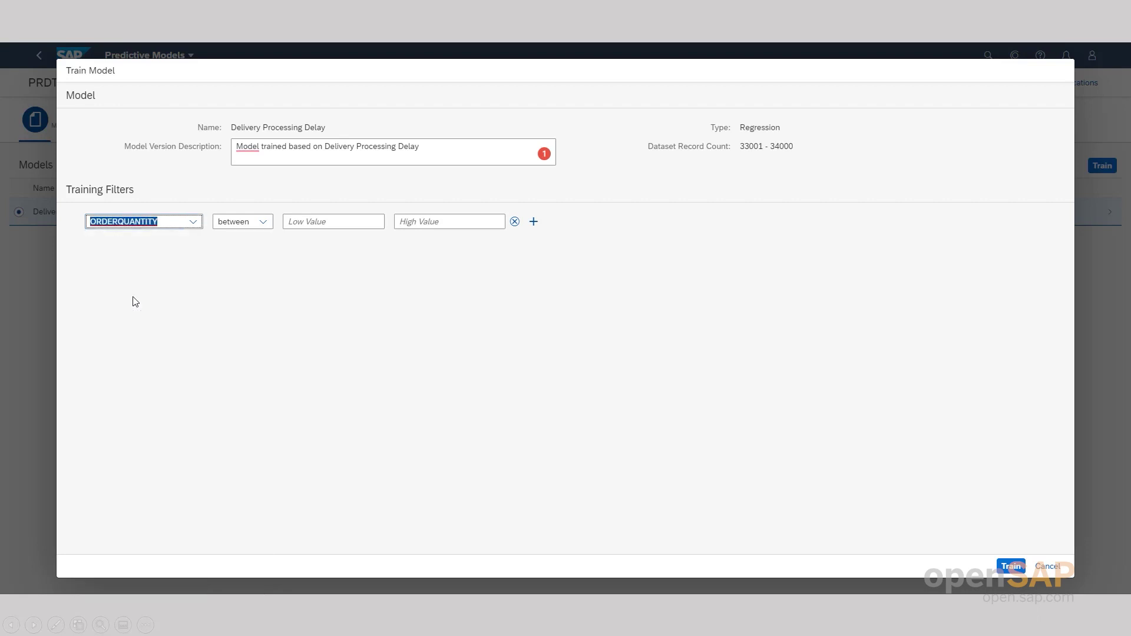
click(303, 223)
text(100)
key(Tab)
text(120)
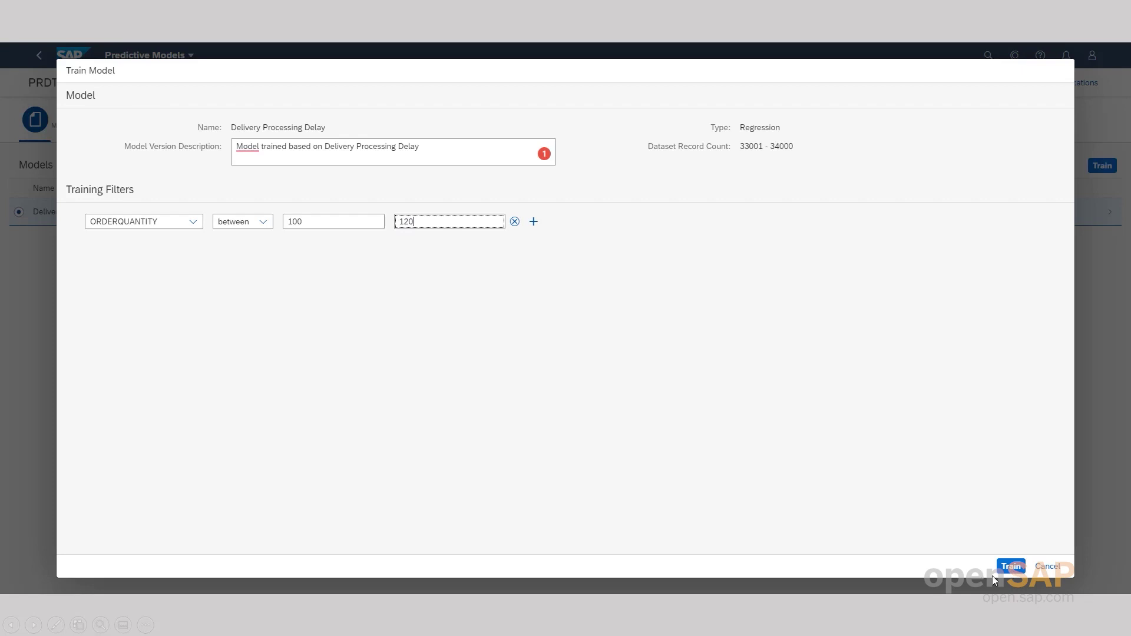
Train the Delivery Creation Delay model to create Version 3
click(1011, 567)
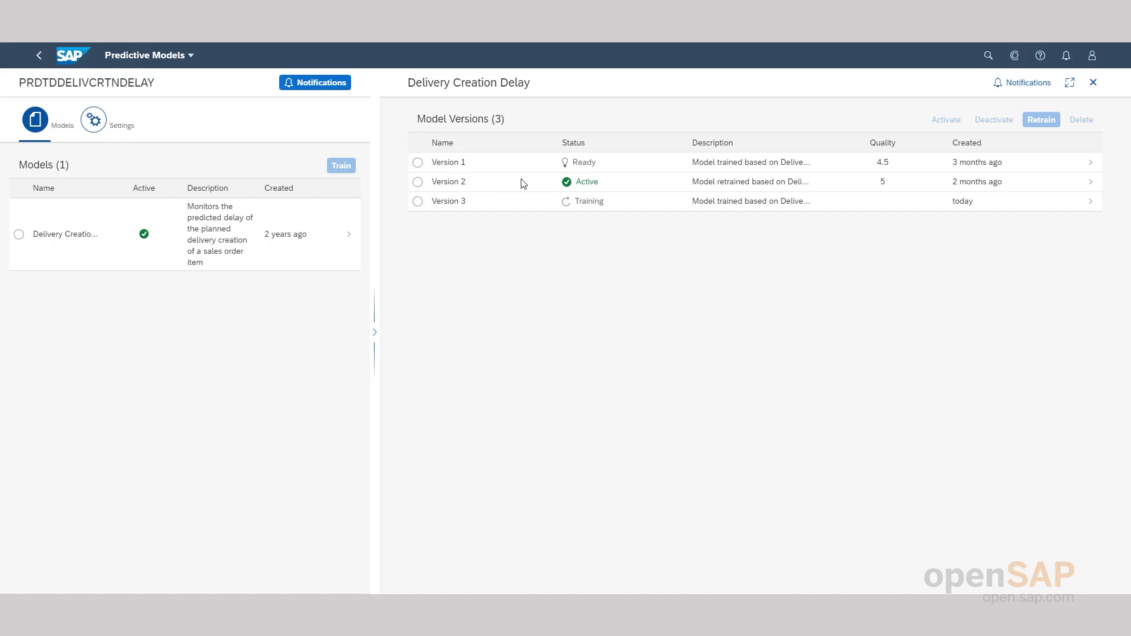
Select Version 3 in Model Versions to view its Model Version Report
click(479, 205)
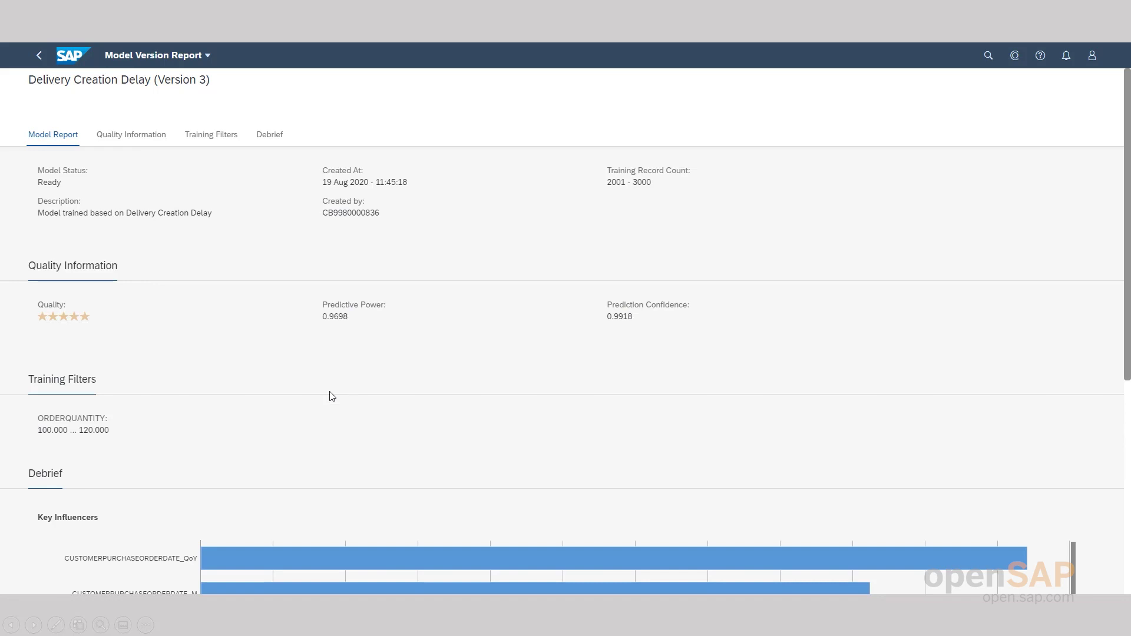
Show the Debrief Key Influencers for Version 3, led by CUSTOMERPURCHASEORDERDATE_QoY at about 23%
click(271, 136)
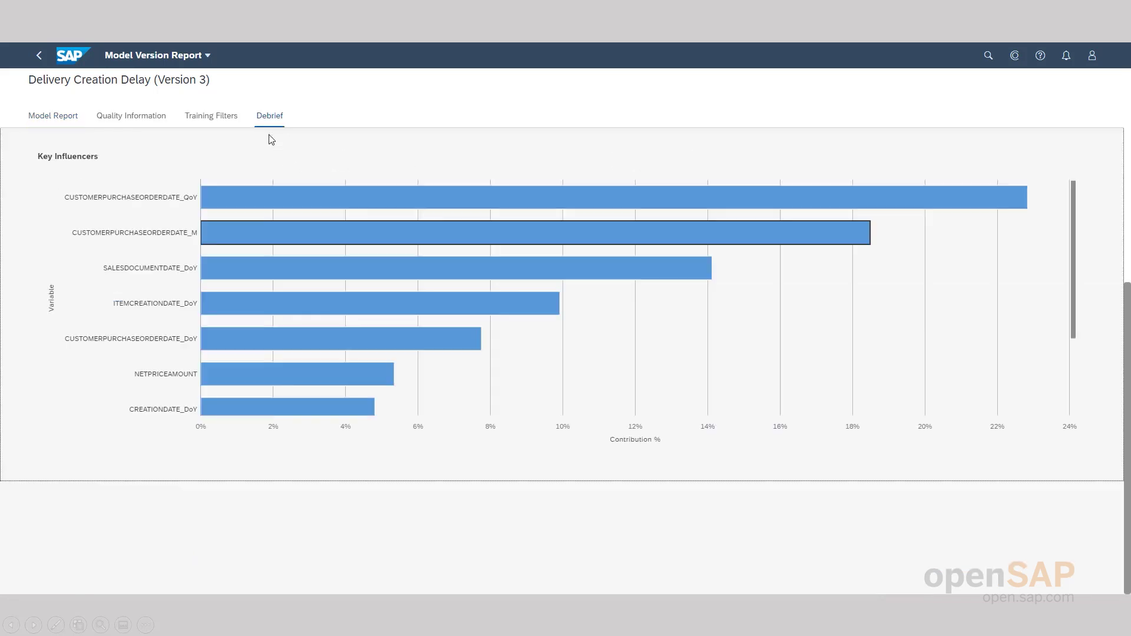